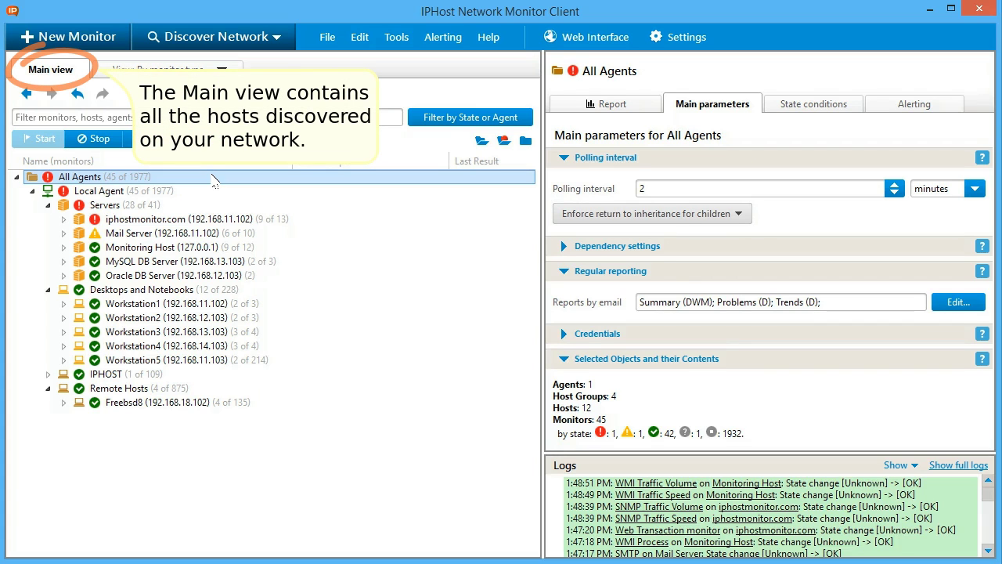
- Expand iphostmonitor.com to list its DNS, FTP, HTTP(S), SNMP and Web Transaction monitors, and show its main parameters
{"action": "left_click", "coordinate": [63, 219]}
{"action": "left_click", "coordinate": [141, 220]}
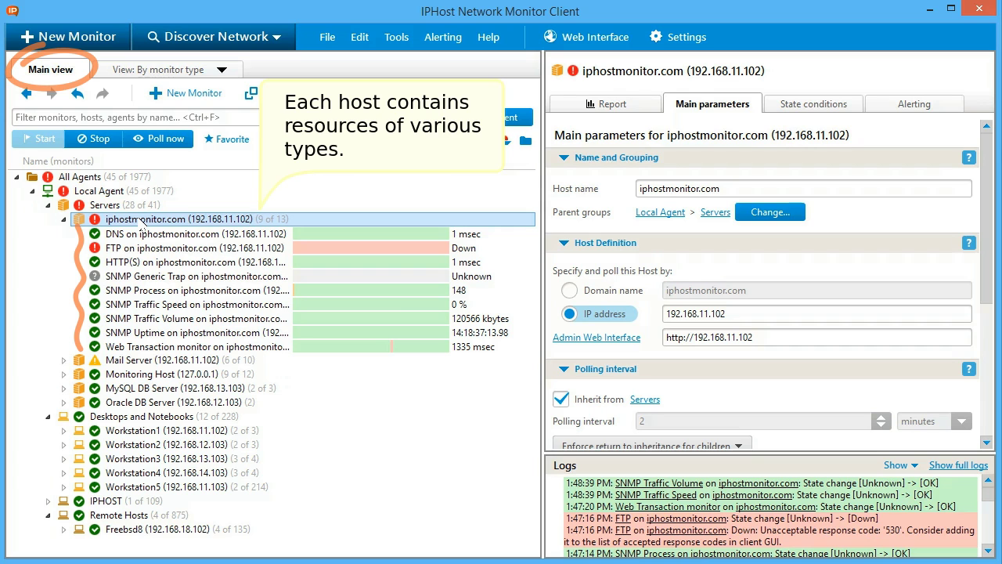
- Switch to the By monitor type view and select HTTP(S) on iphostmonitor.com under Internet > HTTP(S)
{"action": "left_click", "coordinate": [208, 71]}
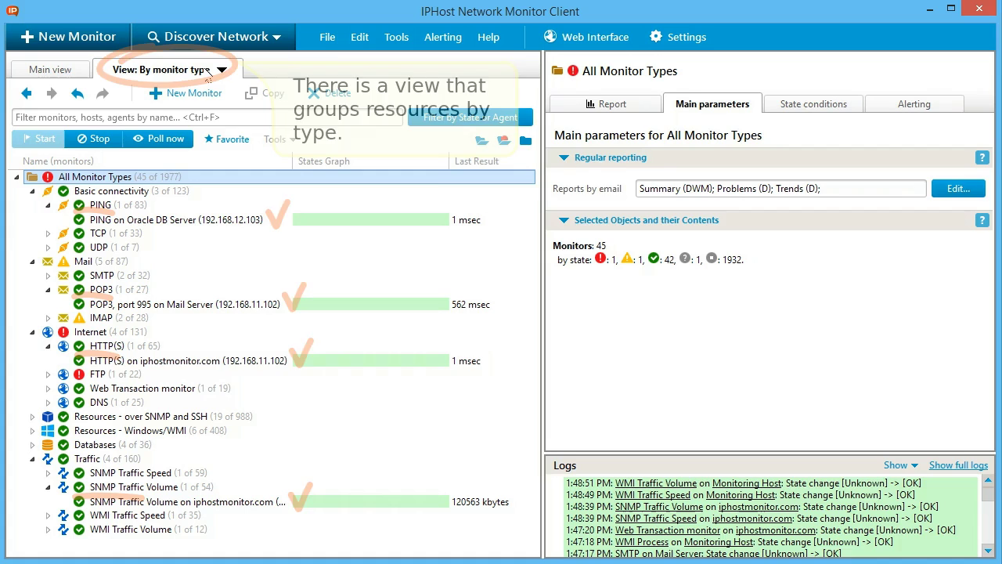
{"action": "left_click", "coordinate": [205, 361]}
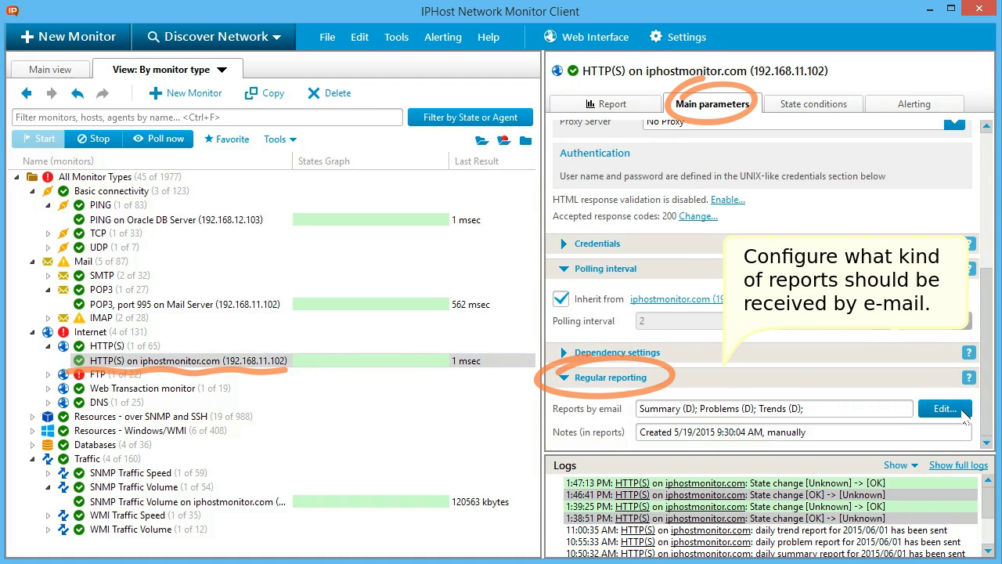
- Add a weekly Summary Report e-mail for HTTP(S) on iphostmonitor.com, then review its Report and Alerting tabs
{"action": "left_click", "coordinate": [962, 412]}
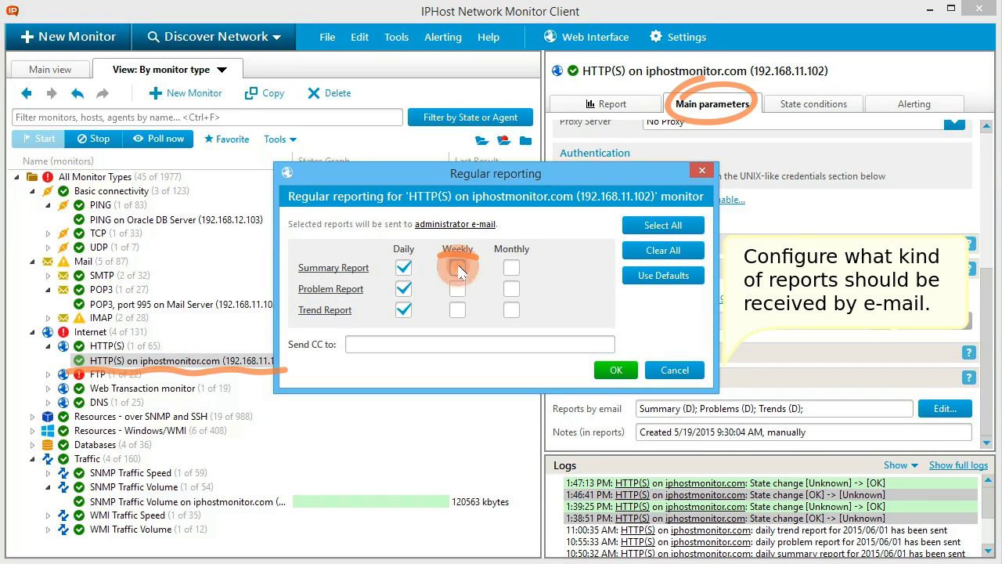
{"action": "left_click", "coordinate": [457, 267]}
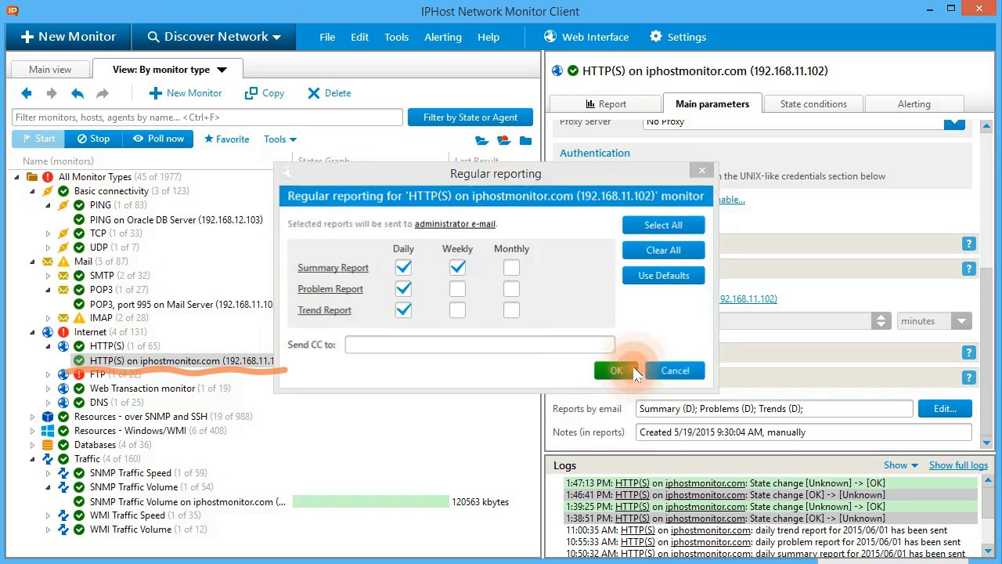
{"action": "left_click", "coordinate": [633, 368]}
{"action": "left_click", "coordinate": [647, 112]}
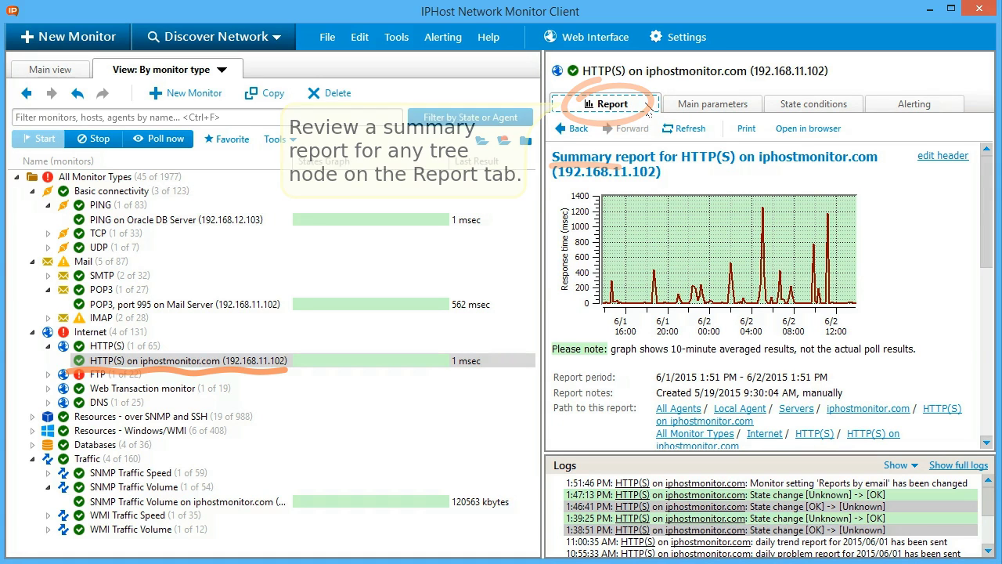
{"action": "left_click", "coordinate": [957, 108]}
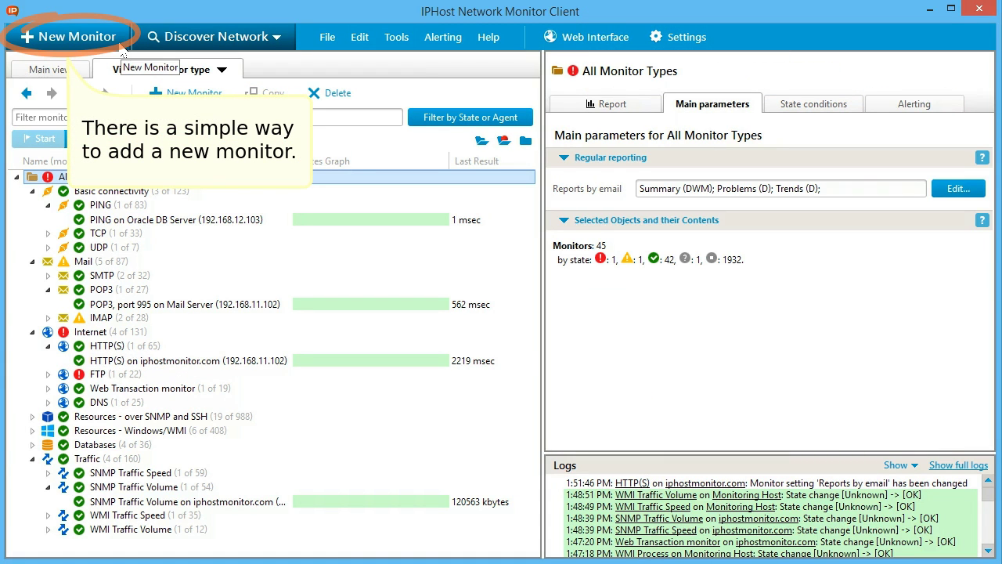
{"action": "left_click", "coordinate": [119, 47]}
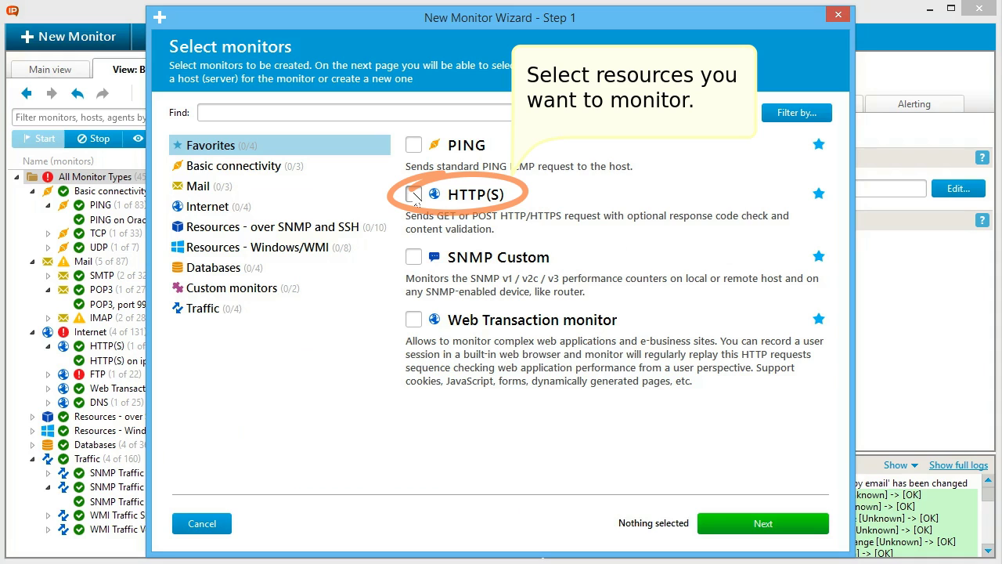
{"action": "left_click", "coordinate": [415, 196]}
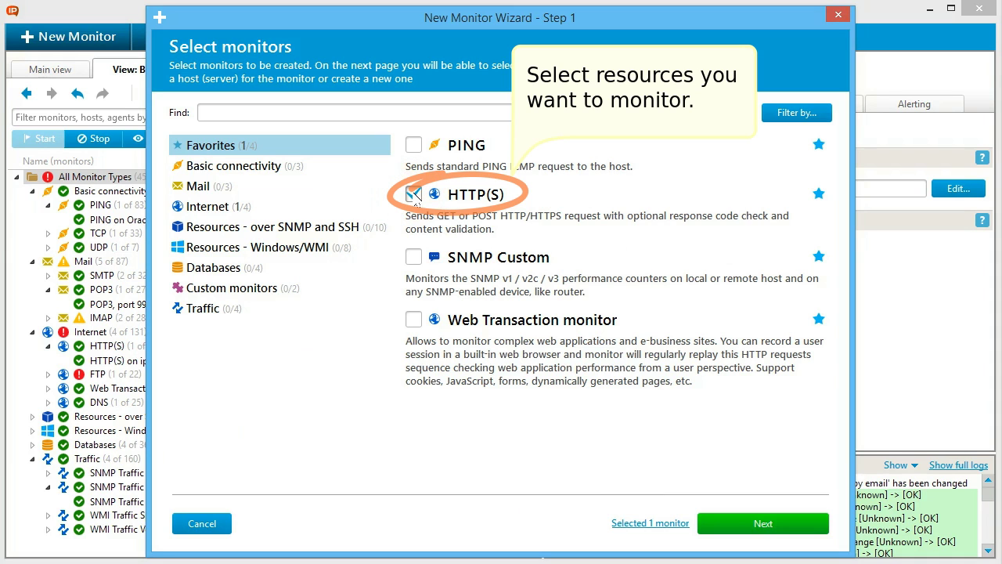
{"action": "left_click", "coordinate": [822, 523]}
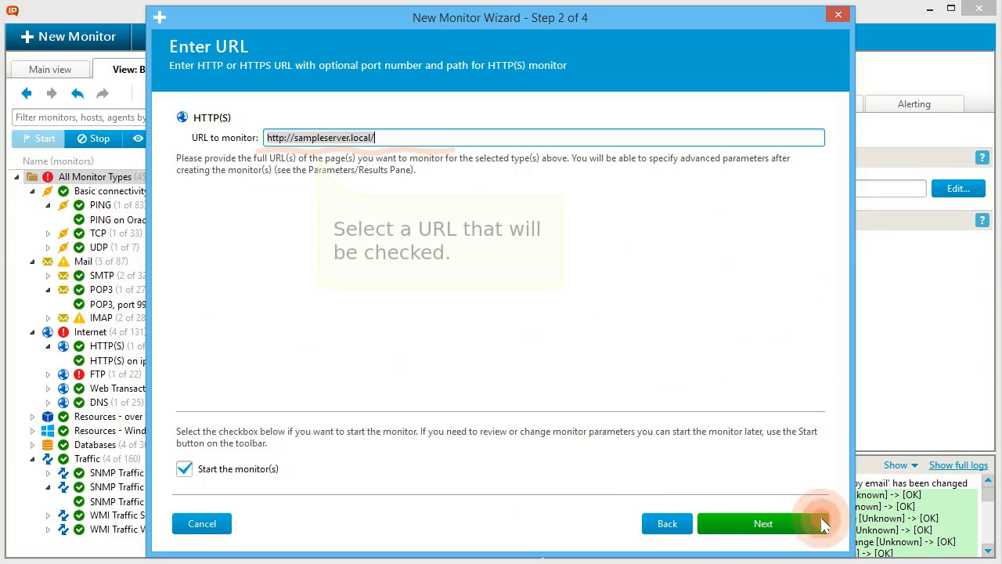
{"action": "left_click", "coordinate": [468, 137]}
{"action": "type", "text": "simple_form.php"}
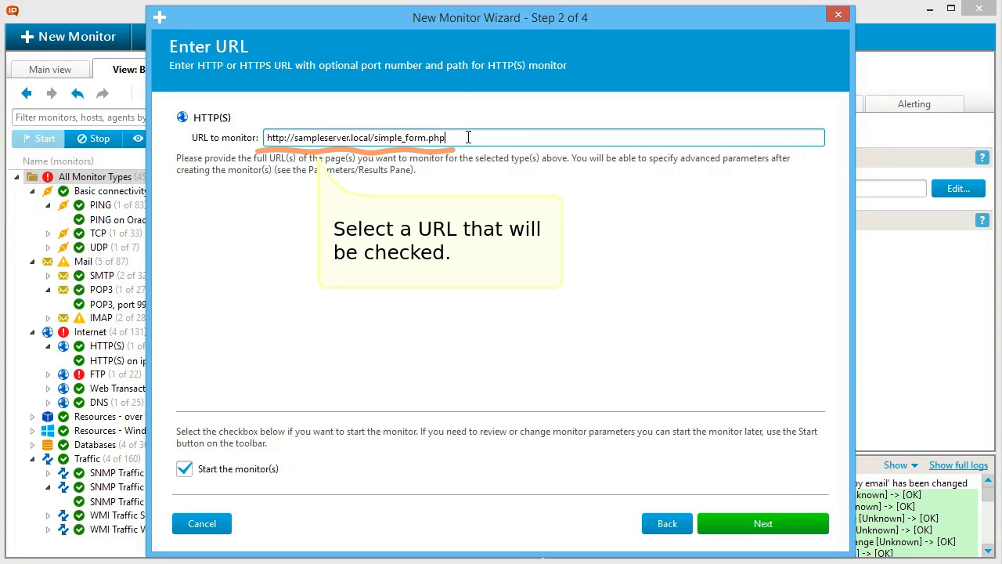
{"action": "left_click", "coordinate": [795, 520]}
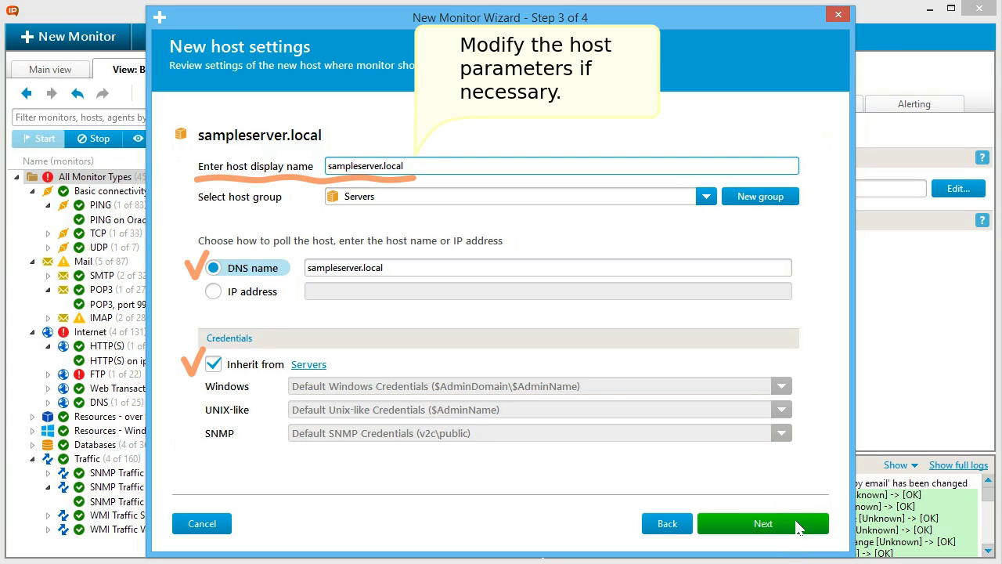
{"action": "left_click", "coordinate": [797, 528]}
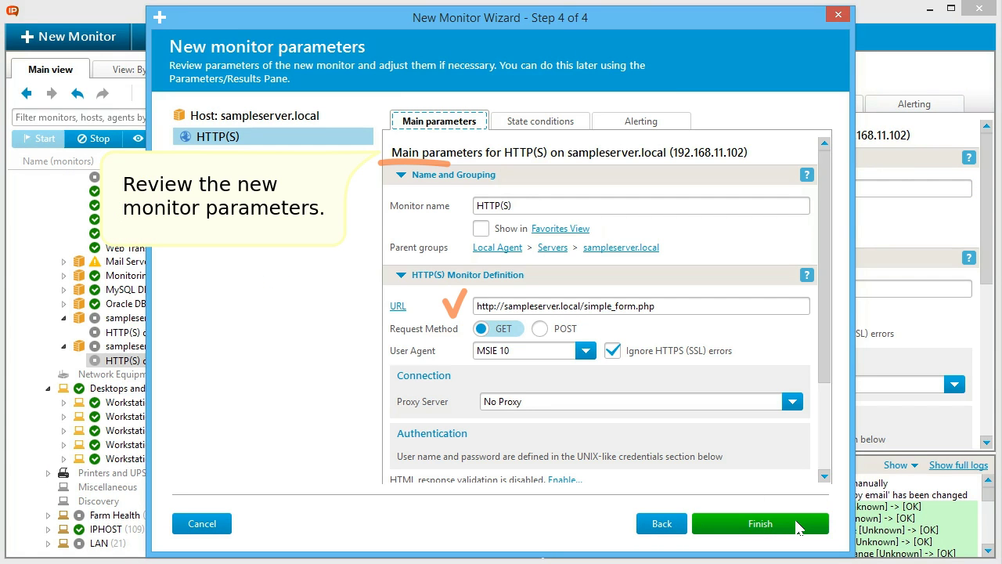
{"action": "left_click", "coordinate": [797, 525]}
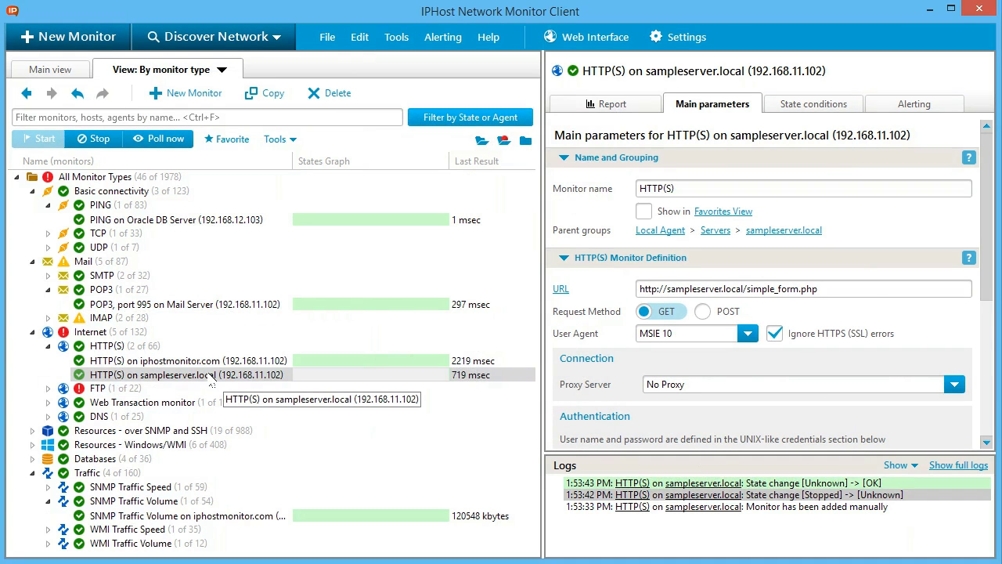
- Run a network discovery over 192.168.17.11–192.168.17.254 with default monitor types, adding 31 hosts and 56 monitors
{"action": "left_click", "coordinate": [211, 379]}
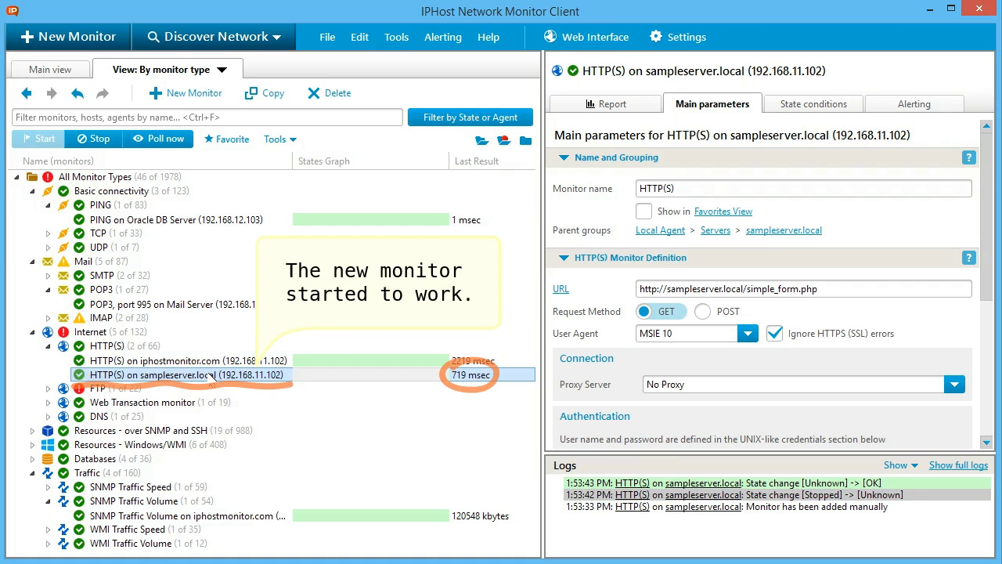
{"action": "left_click", "coordinate": [289, 43]}
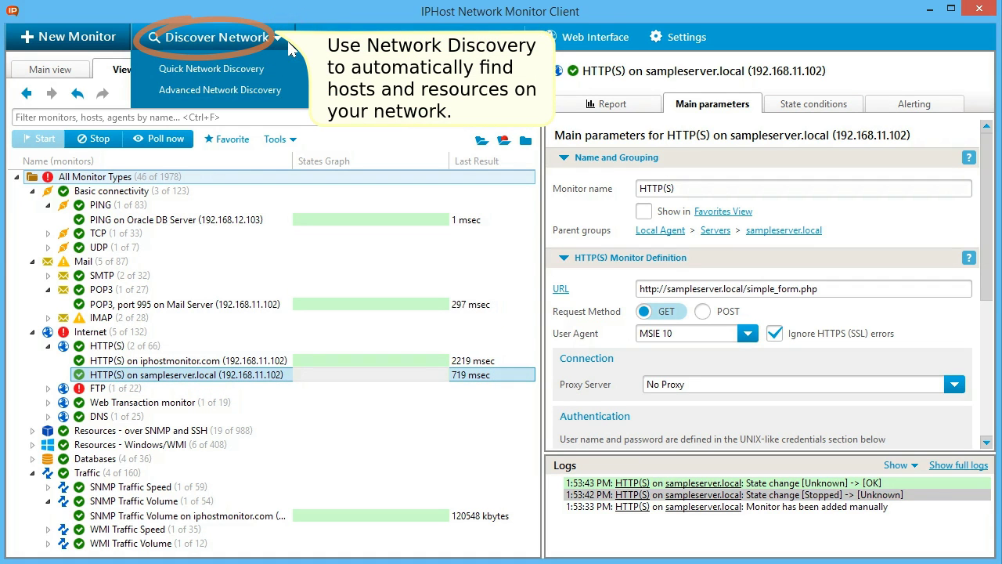
{"action": "left_click", "coordinate": [296, 96]}
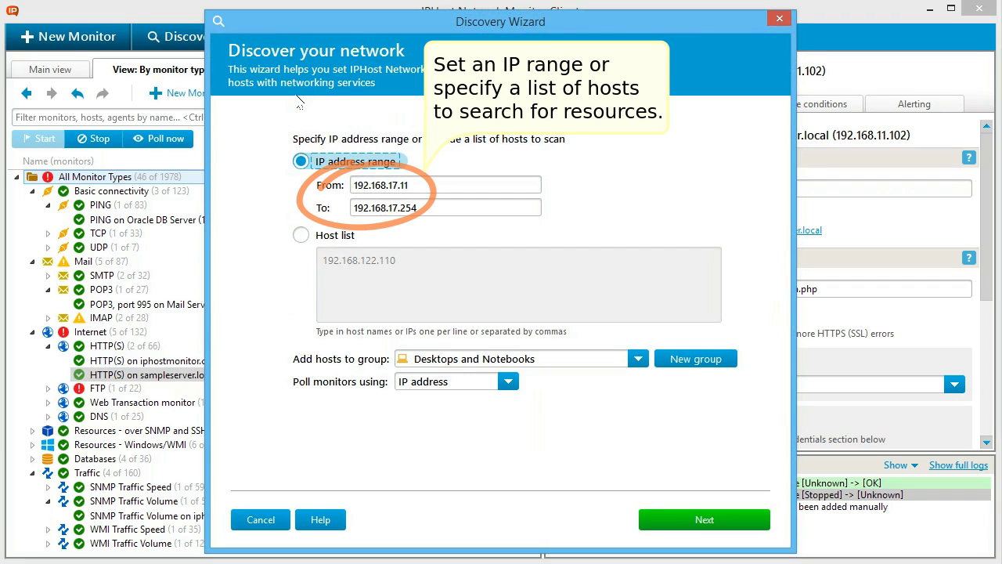
{"action": "left_click", "coordinate": [731, 518]}
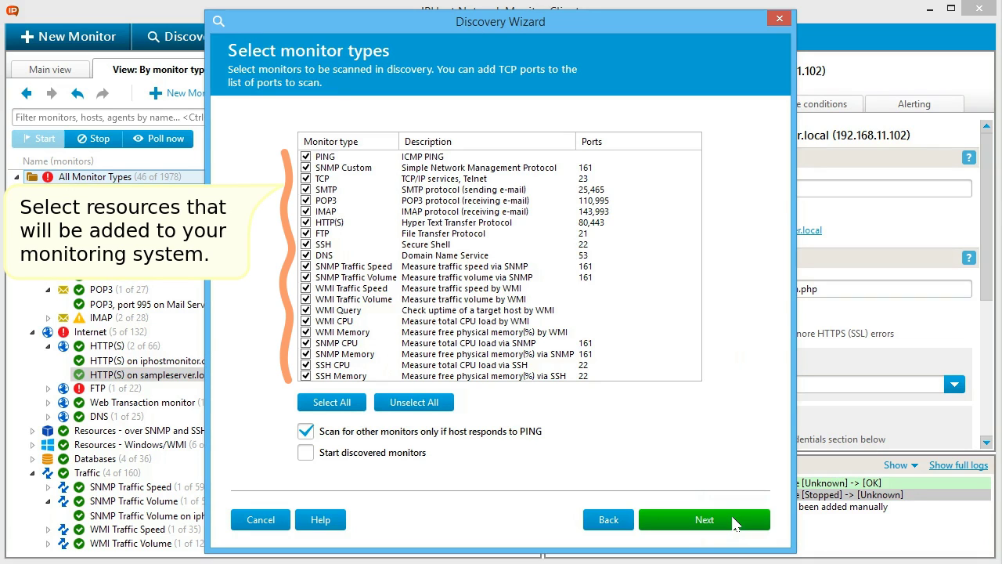
{"action": "left_click", "coordinate": [733, 520]}
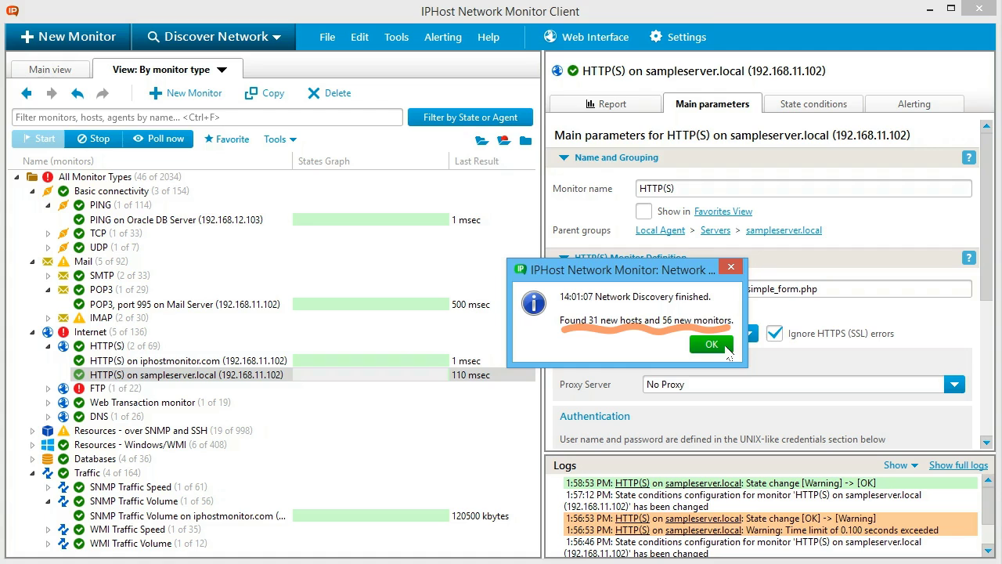
{"action": "left_click", "coordinate": [711, 345]}
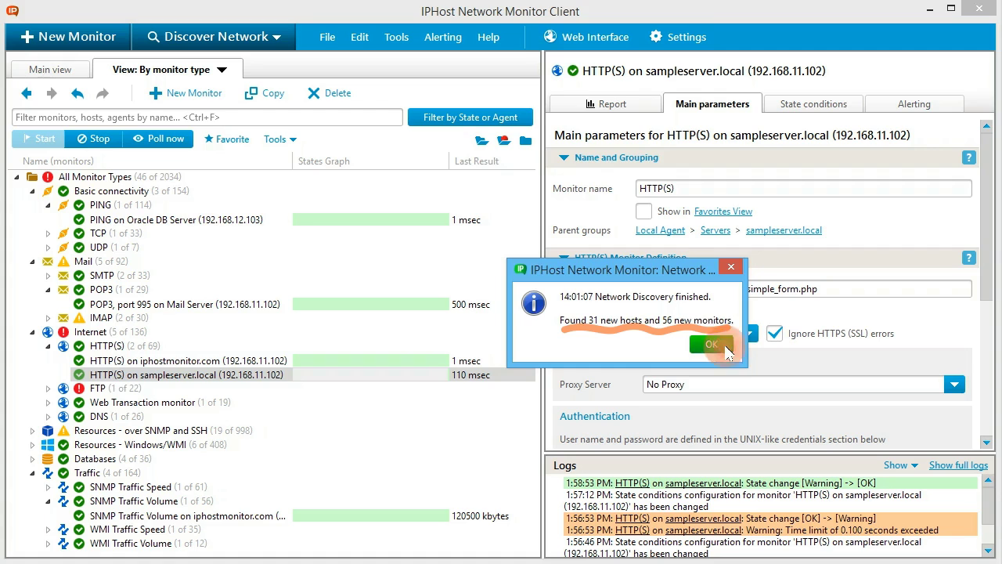
{"action": "left_click", "coordinate": [711, 39]}
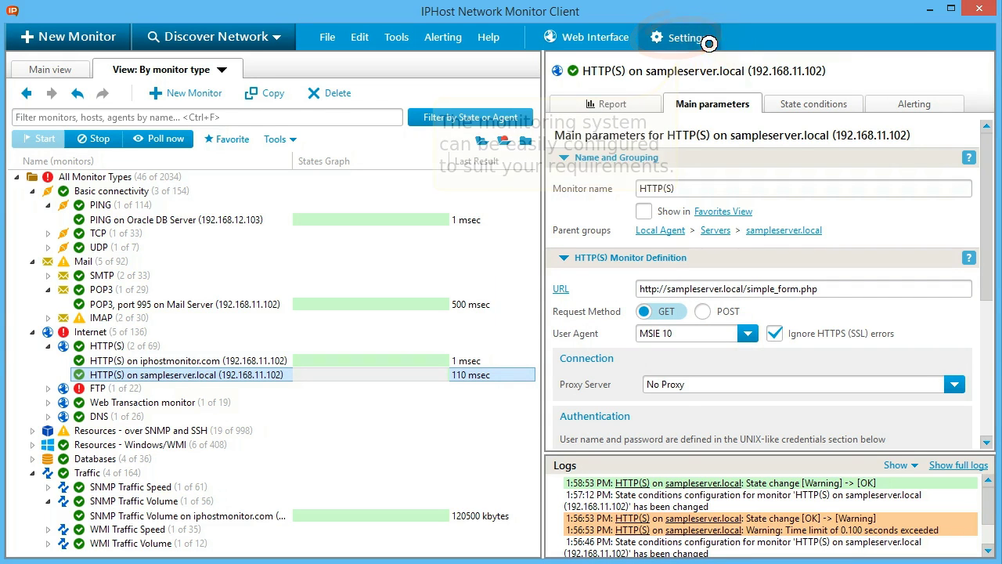
{"action": "left_click", "coordinate": [428, 261]}
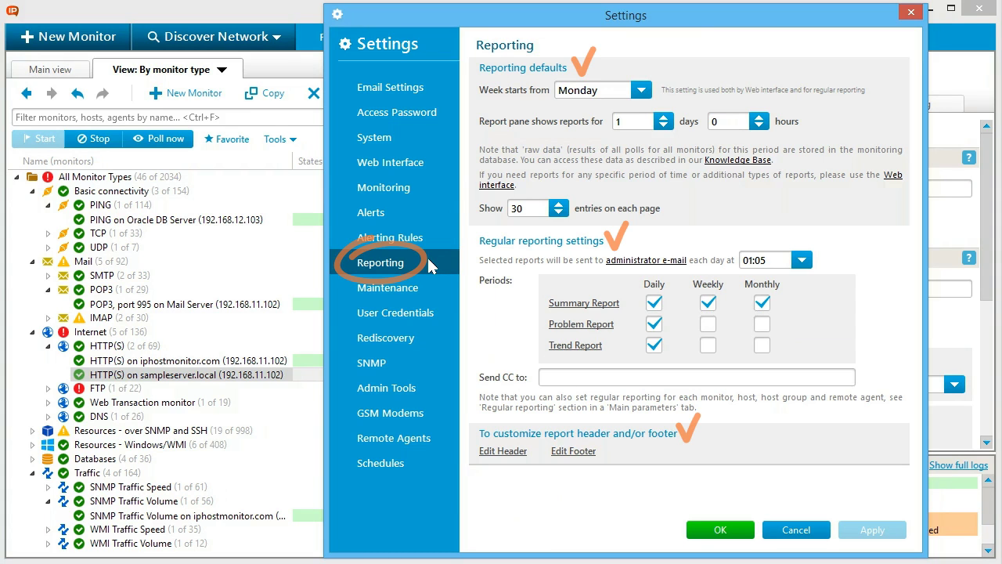
{"action": "left_click", "coordinate": [721, 529]}
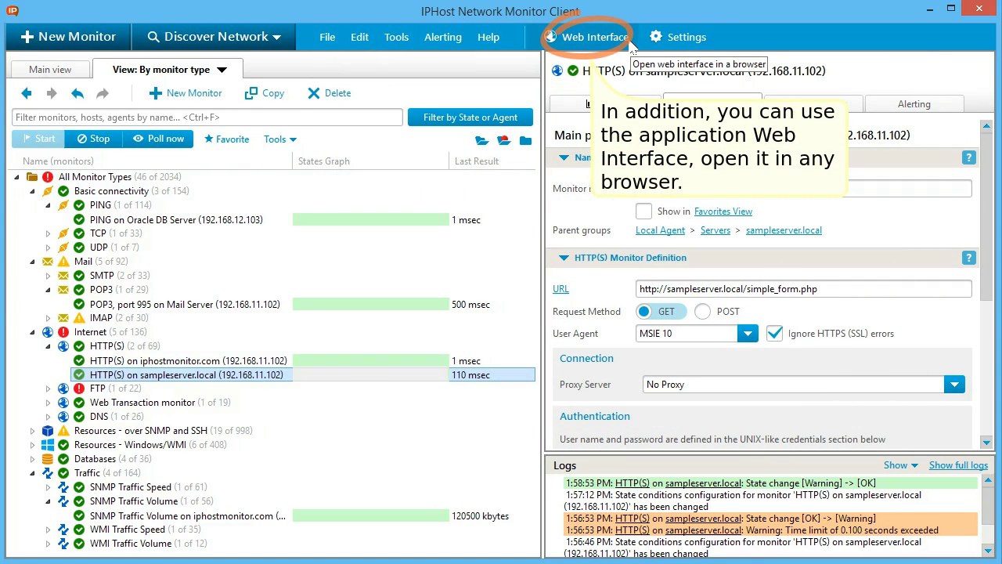
- Open the Web Interface in Firefox and show the Reports summary for POP3, port 995 under Local Agent > Servers > Mail Server
{"action": "left_click", "coordinate": [628, 38]}
{"action": "left_click", "coordinate": [931, 9]}
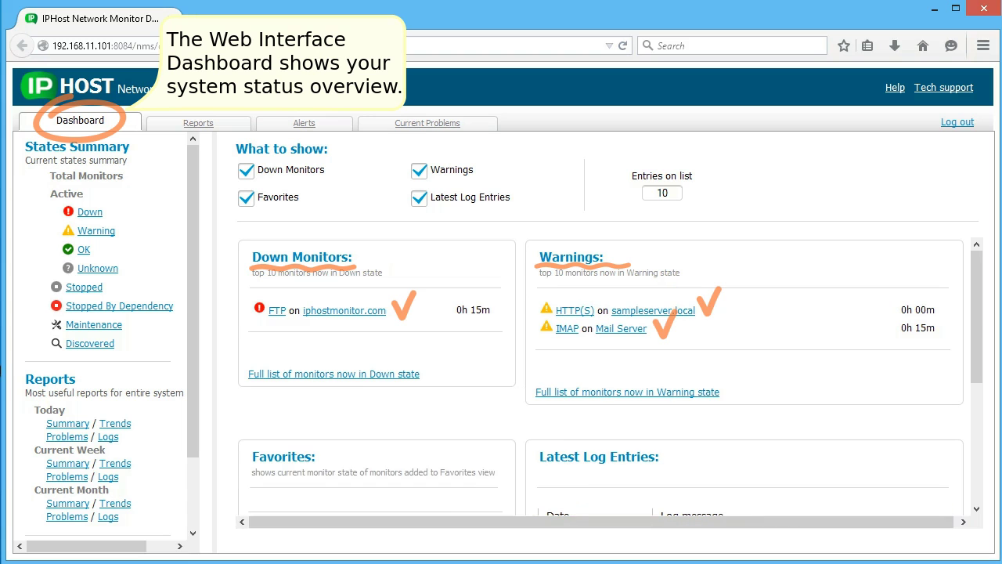
{"action": "left_click", "coordinate": [201, 127]}
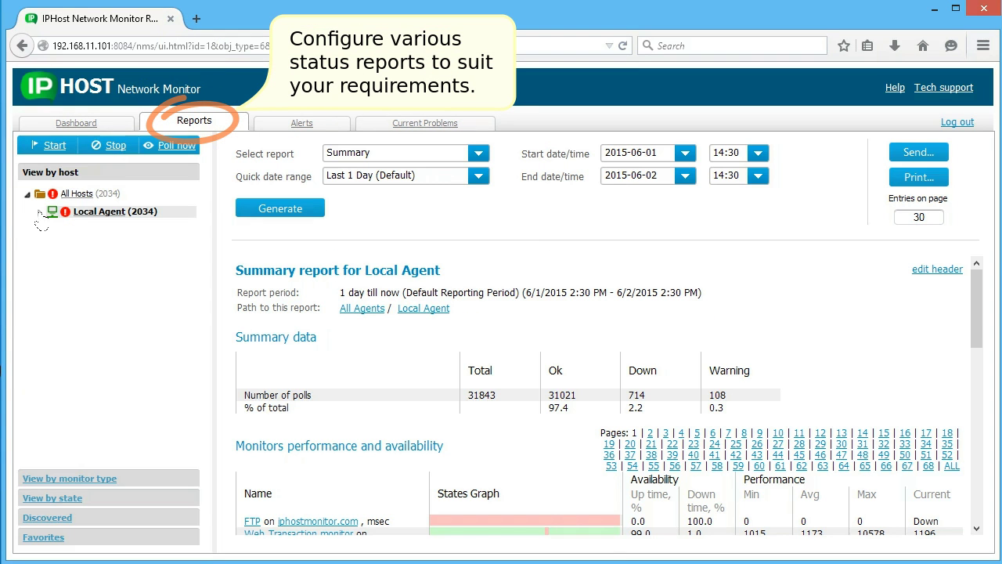
{"action": "left_click", "coordinate": [39, 212]}
{"action": "left_click", "coordinate": [52, 231]}
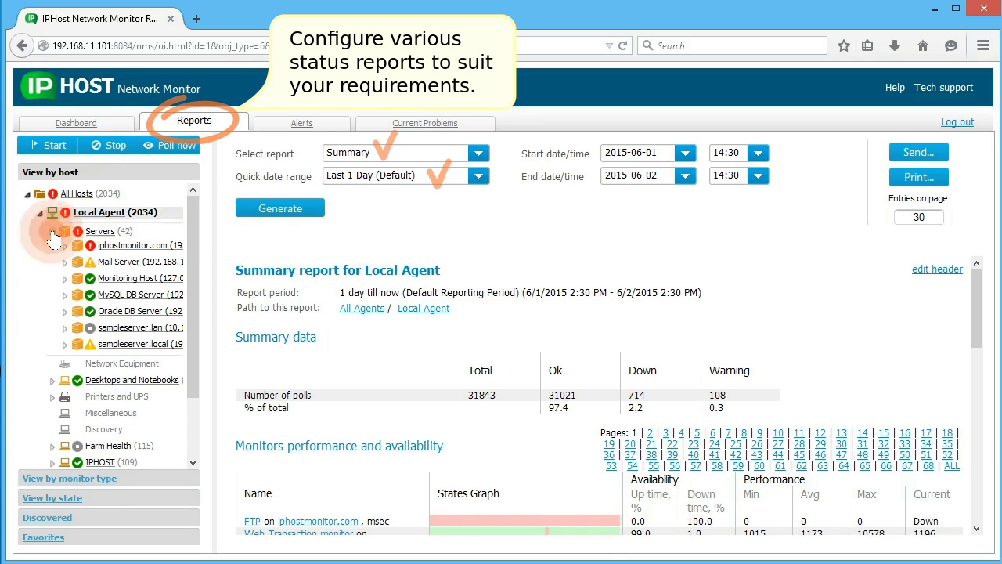
{"action": "left_click", "coordinate": [65, 263]}
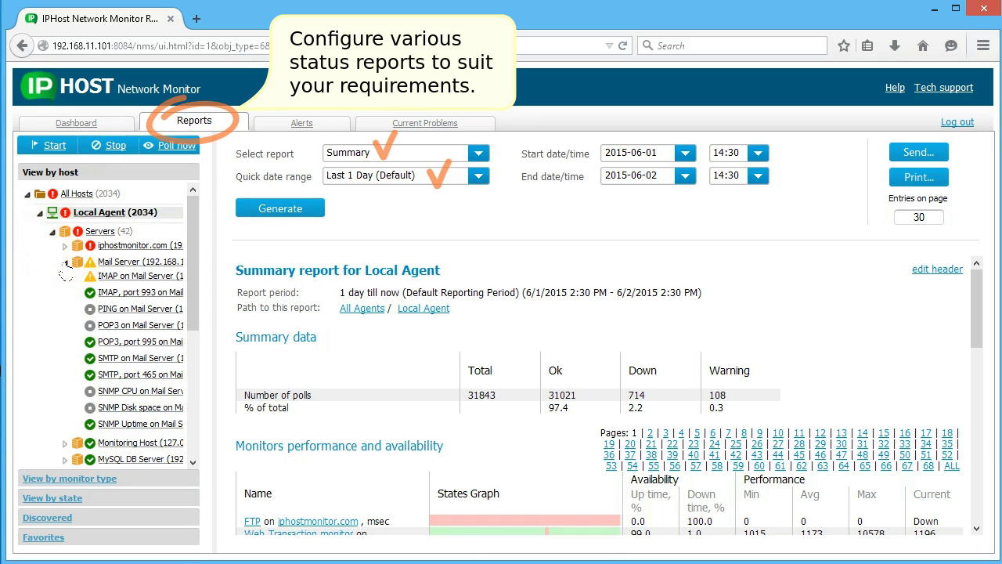
{"action": "left_click", "coordinate": [133, 342]}
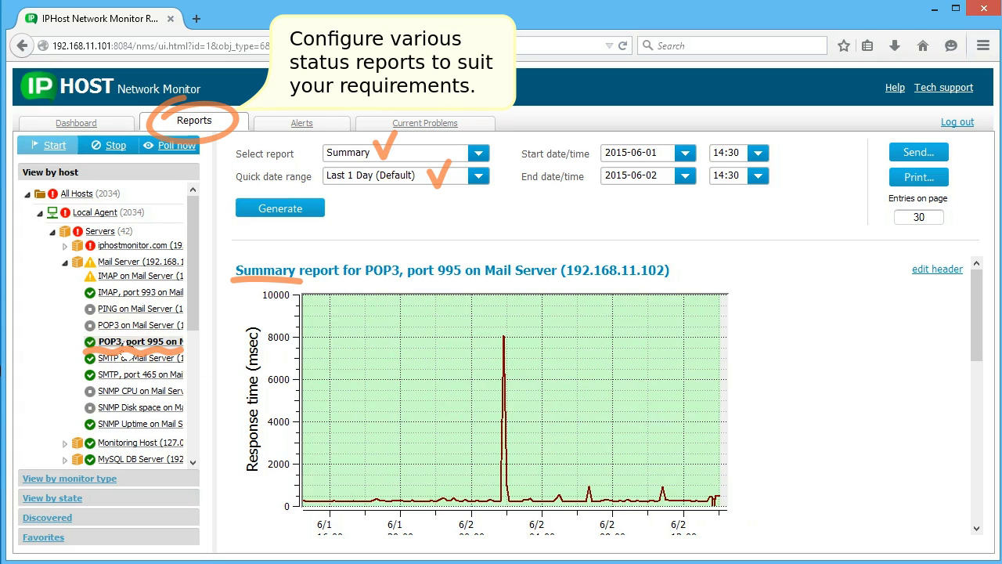
- Review the last hour's alerts for All Hosts, then view the Current Problems summary
{"action": "left_click", "coordinate": [301, 125]}
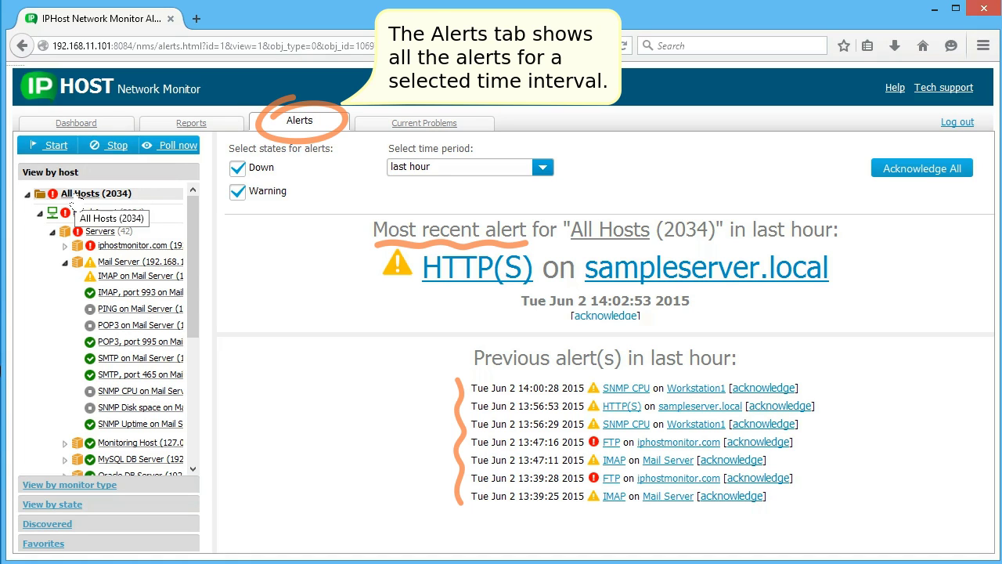
{"action": "left_click", "coordinate": [421, 126]}
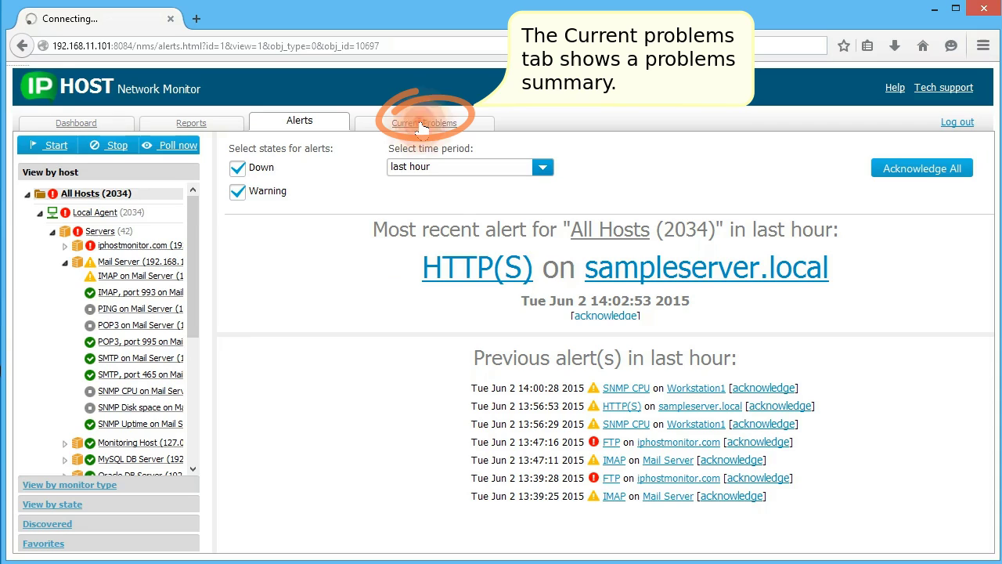